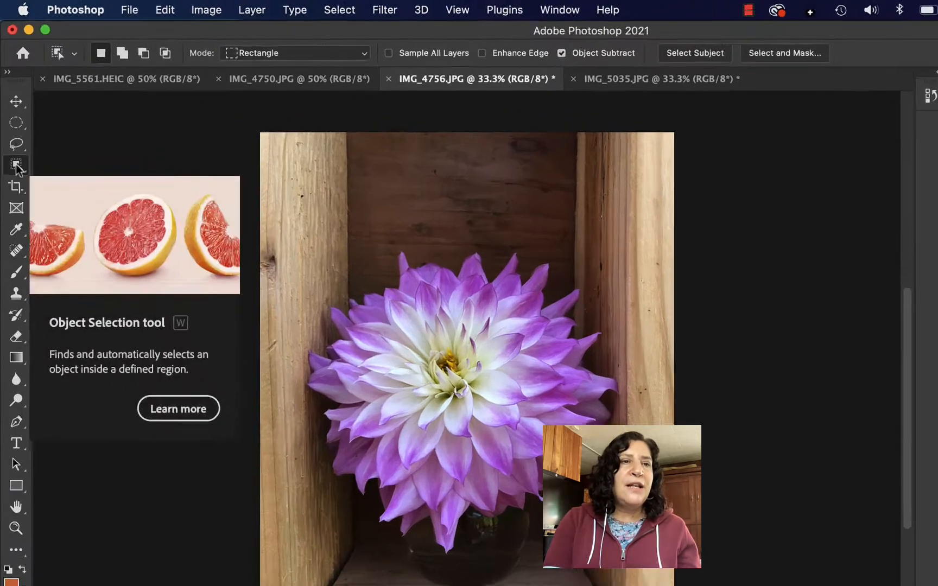
Select the purple dahlia and its vase in IMG_4756.JPG with the Object Selection tool in Rectangle mode.
right_click(16, 165)
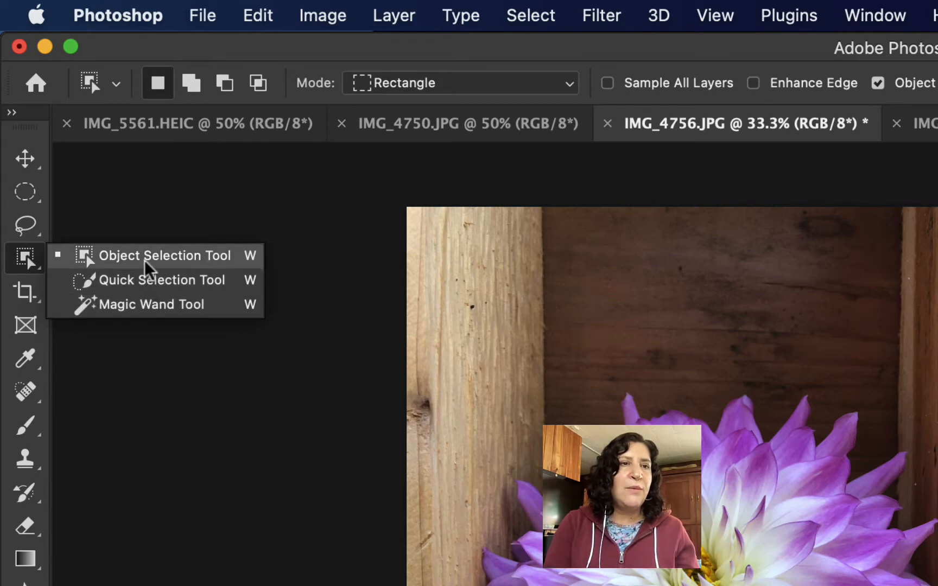
click(126, 262)
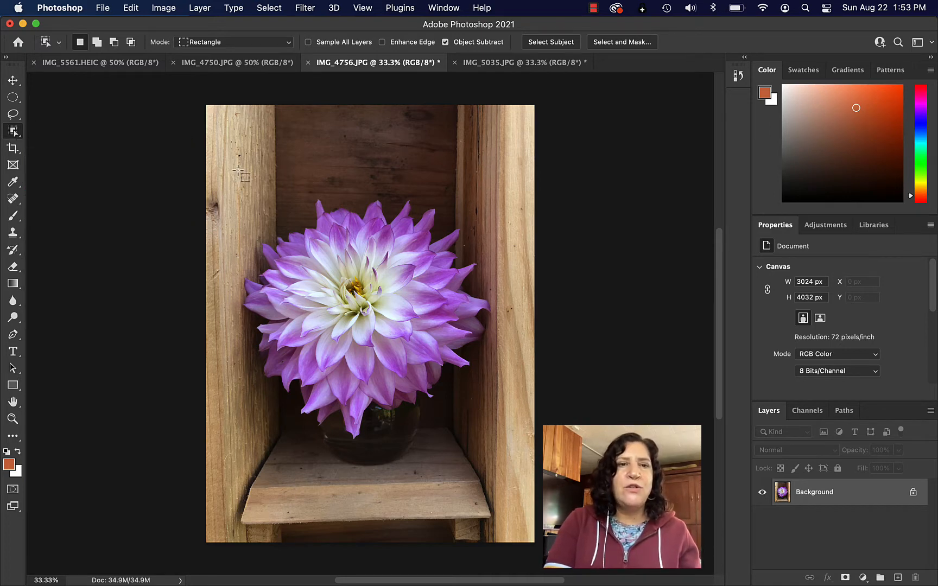
drag(226, 169, 509, 476)
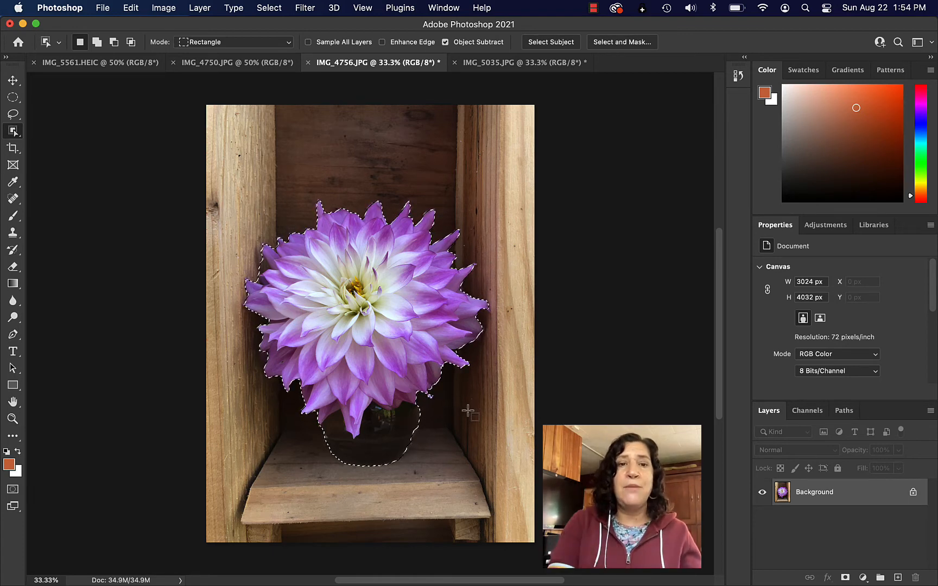
Draw an Object Selection rectangle around the green and yellow evergreen sprig in IMG_5035.JPG.
click(497, 64)
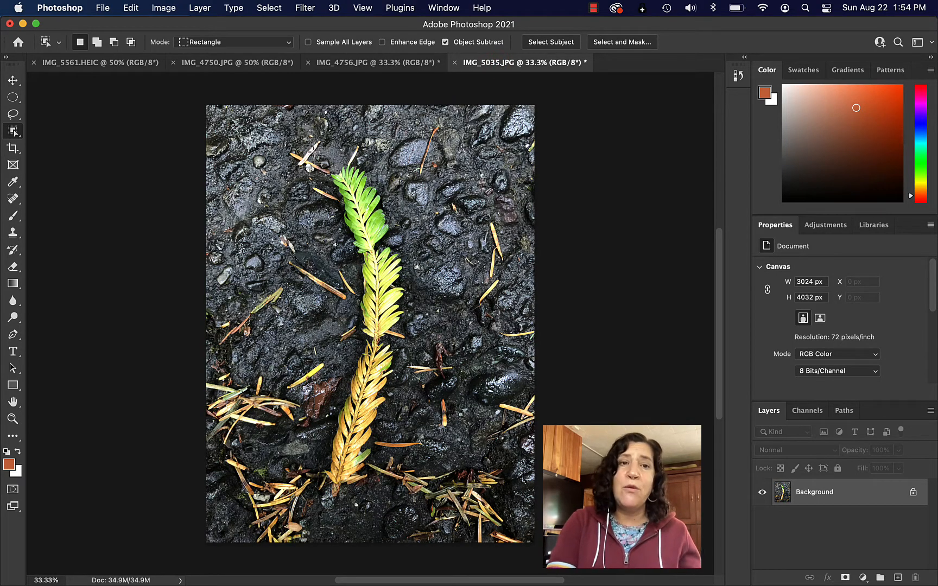
drag(310, 153, 411, 507)
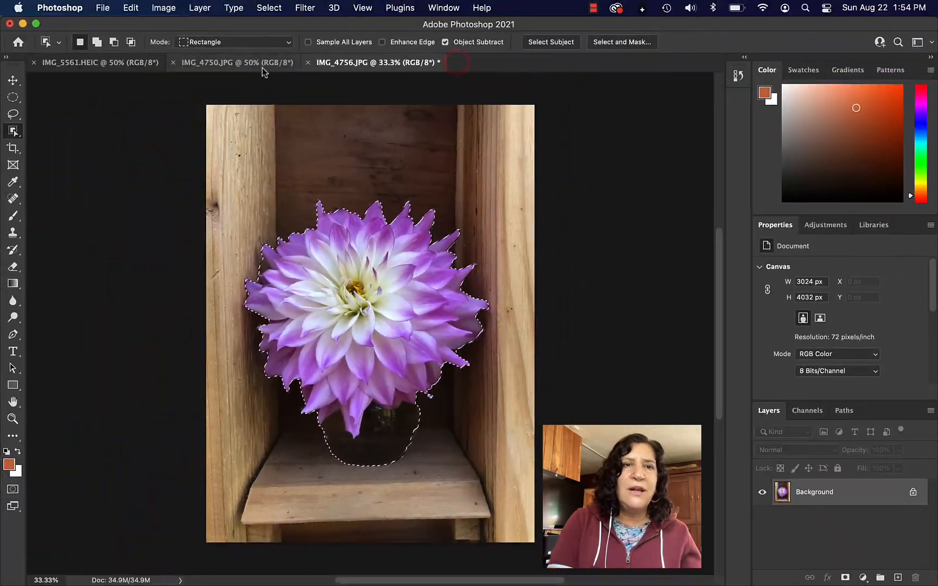
Select the large red sculpture in IMG_5561.HEIC with a rectangular Object Selection around the whole structure.
click(260, 64)
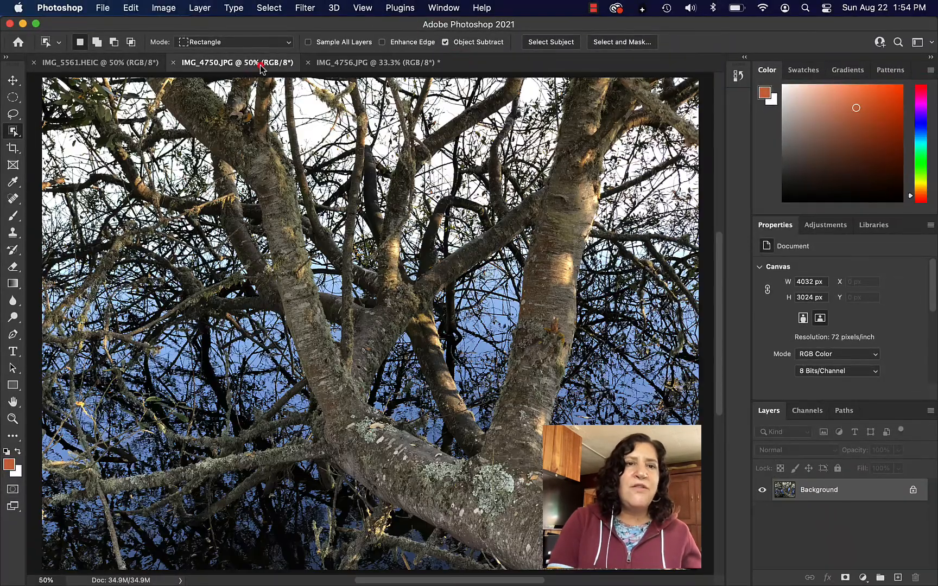
click(128, 64)
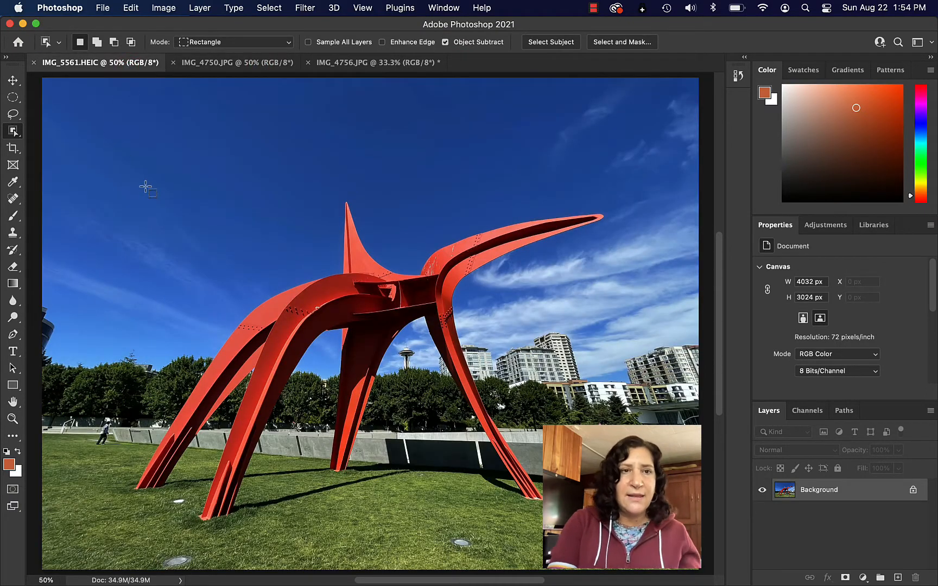
drag(146, 182, 608, 530)
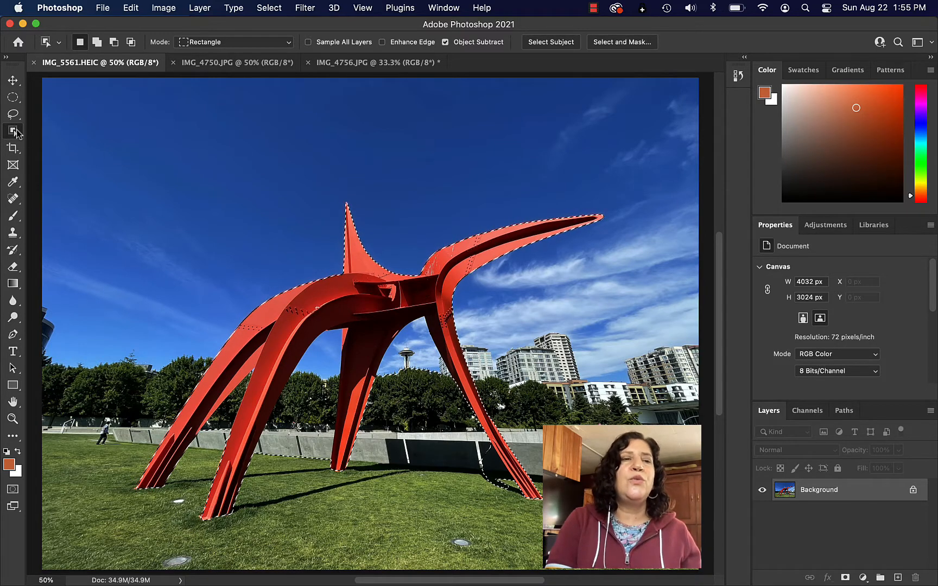
Compare the tree photo with the dahlia photo and make IMG_4750.JPG the active document.
click(241, 66)
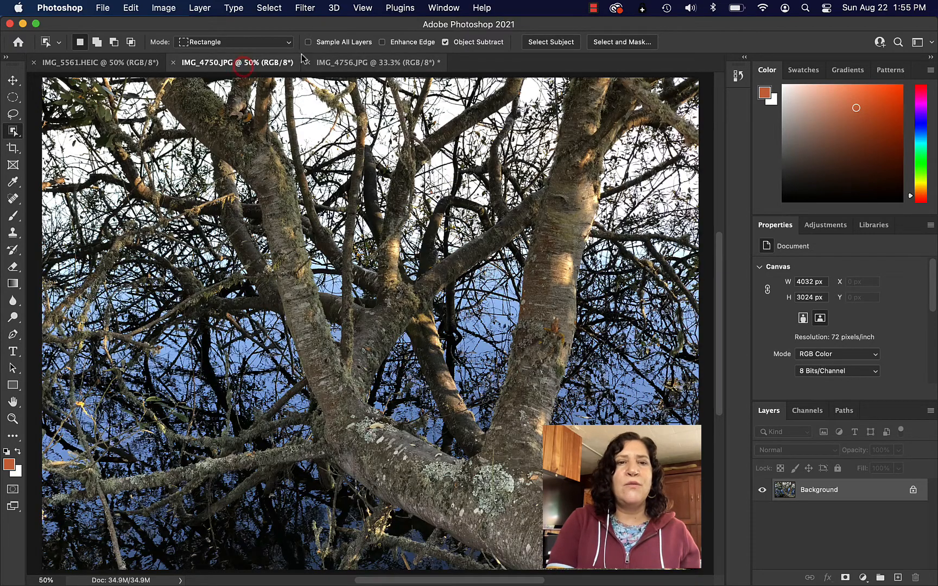
click(378, 64)
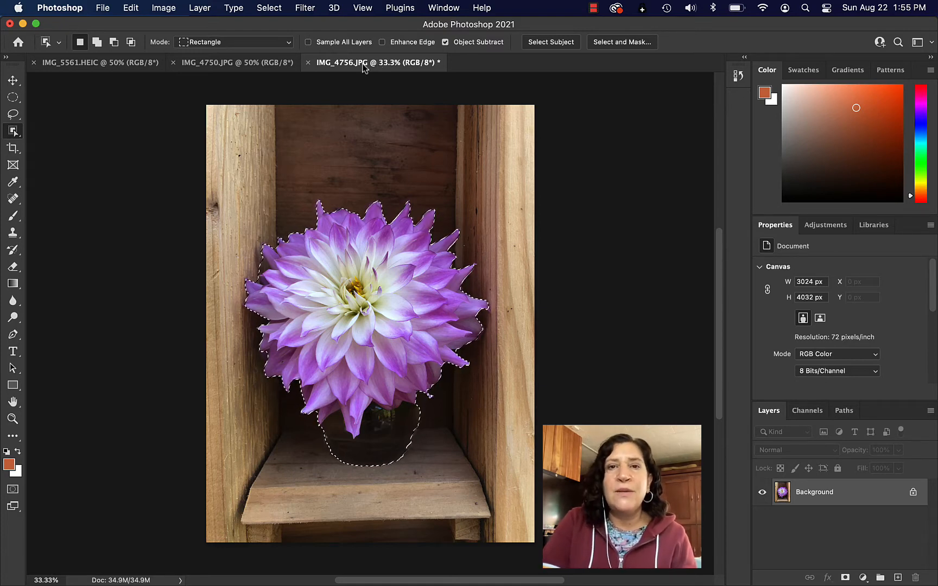
click(241, 64)
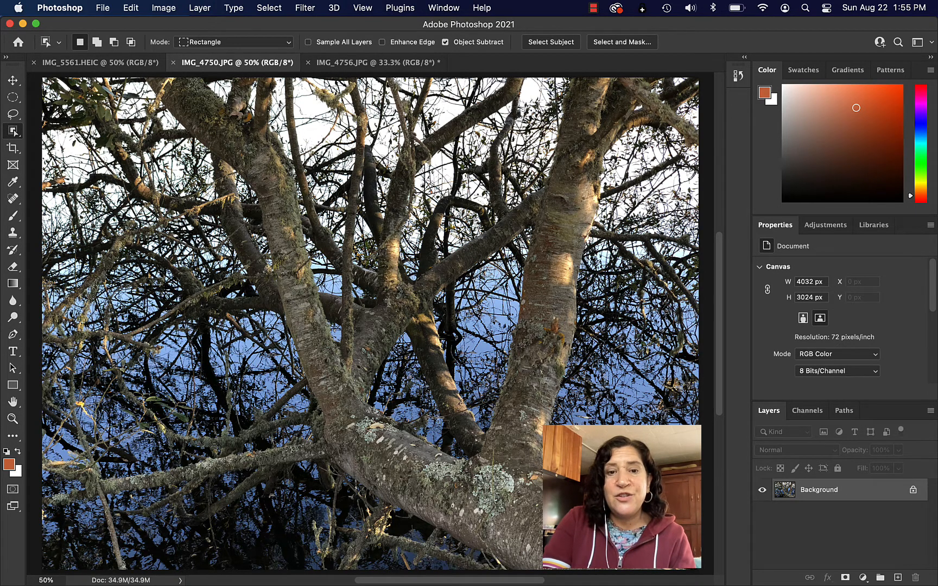
Switch to Chrome and search Google for "totoro", showing image results.
mouse_move(372, 584)
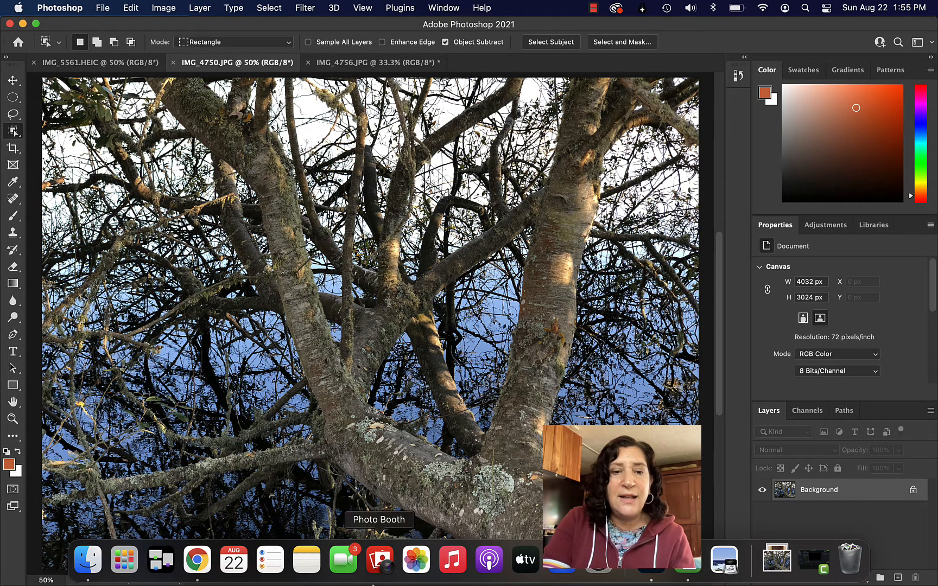
click(199, 564)
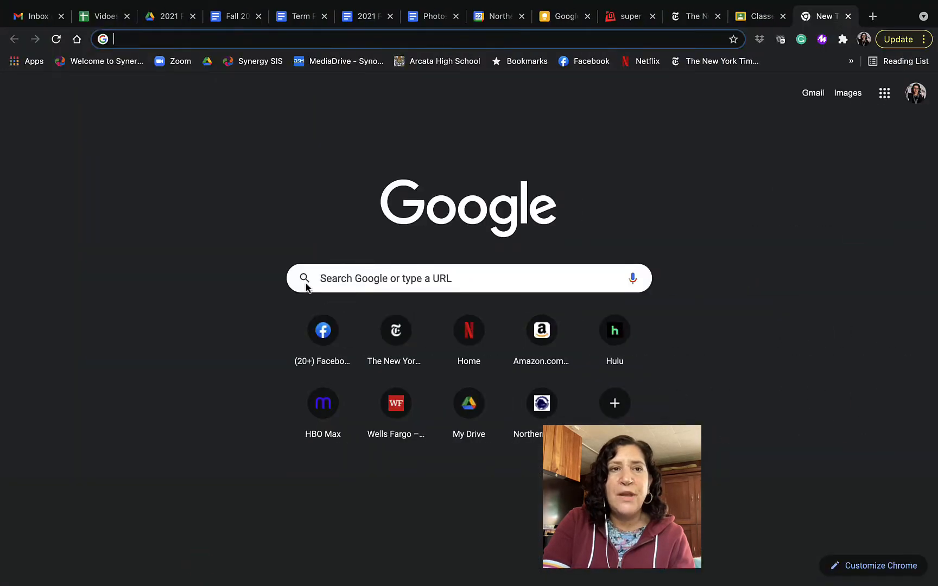
text(tottoro)
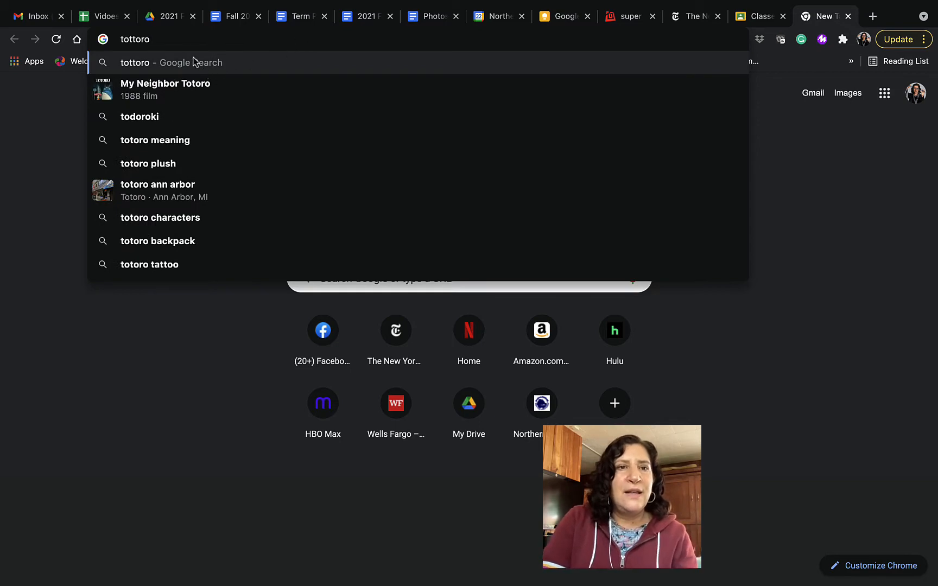
click(140, 61)
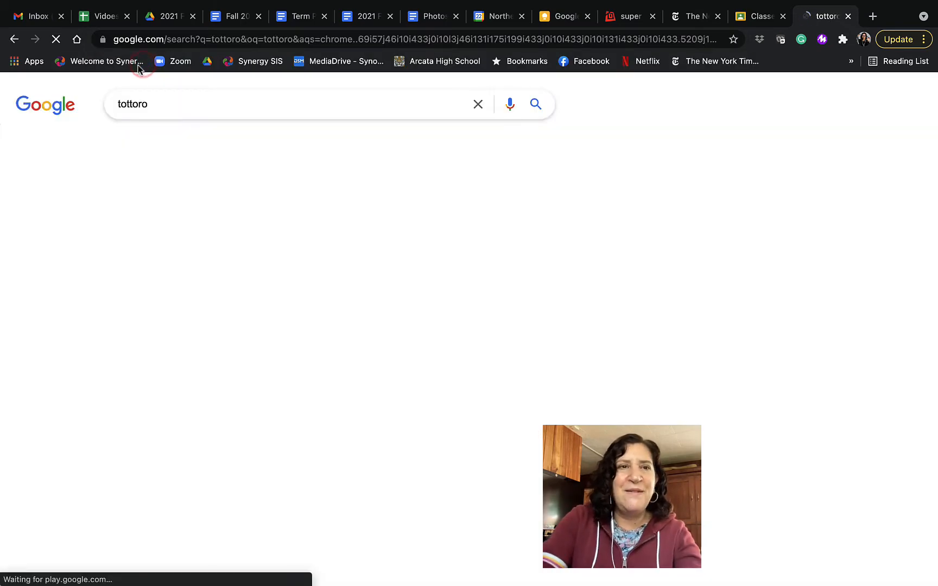
click(132, 103)
key(BackSpace)
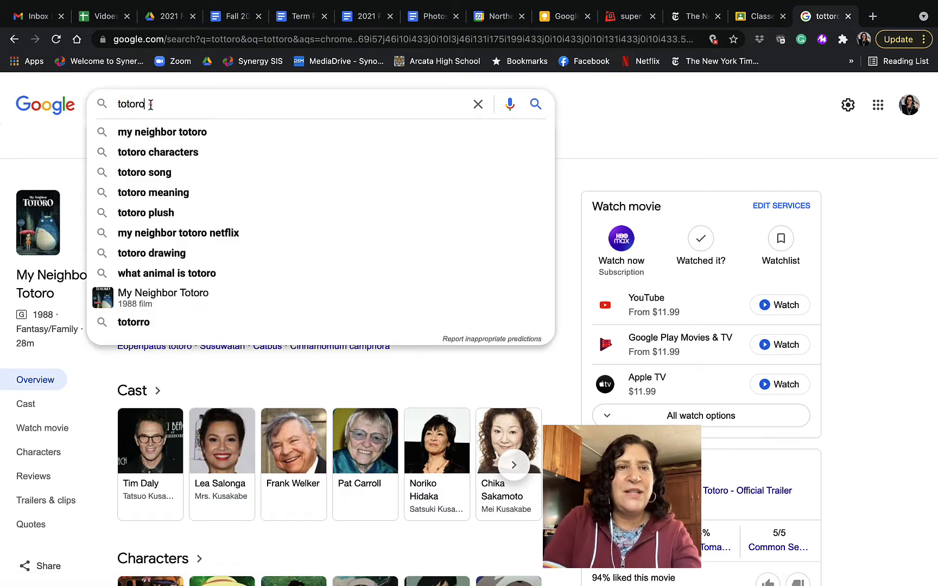
click(150, 104)
key(Return)
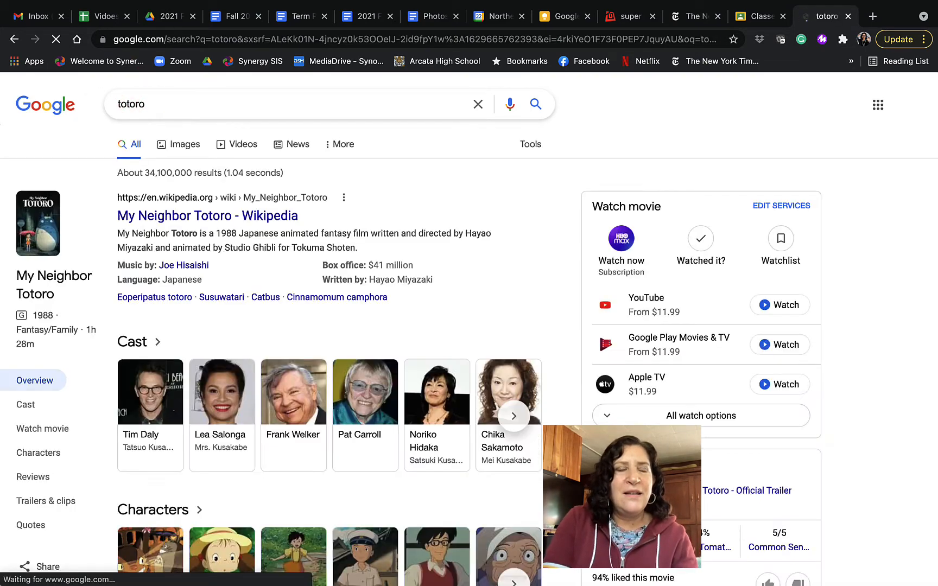
click(168, 149)
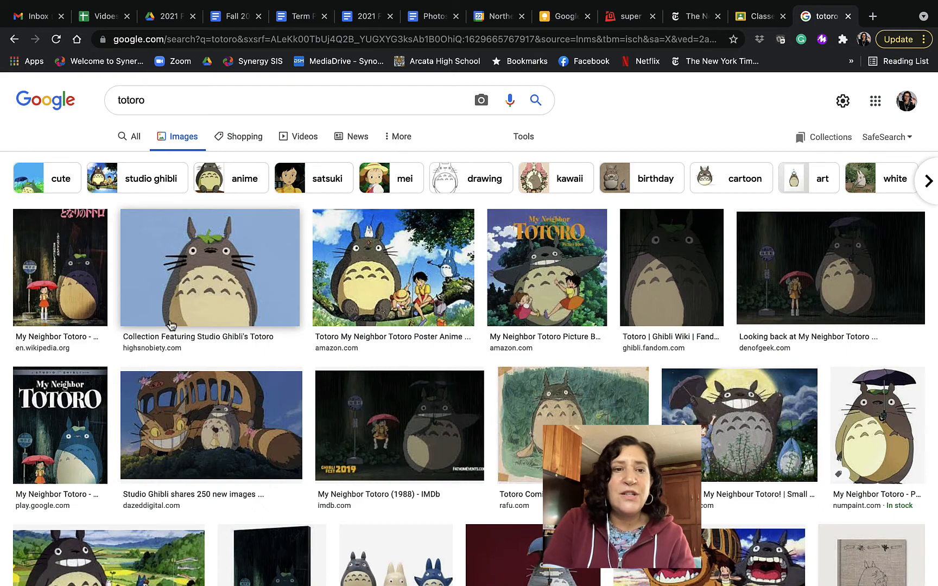
Find the picture of Totoro sitting on a plain white background and copy the enlarged image.
scroll(244, 326, down, 4)
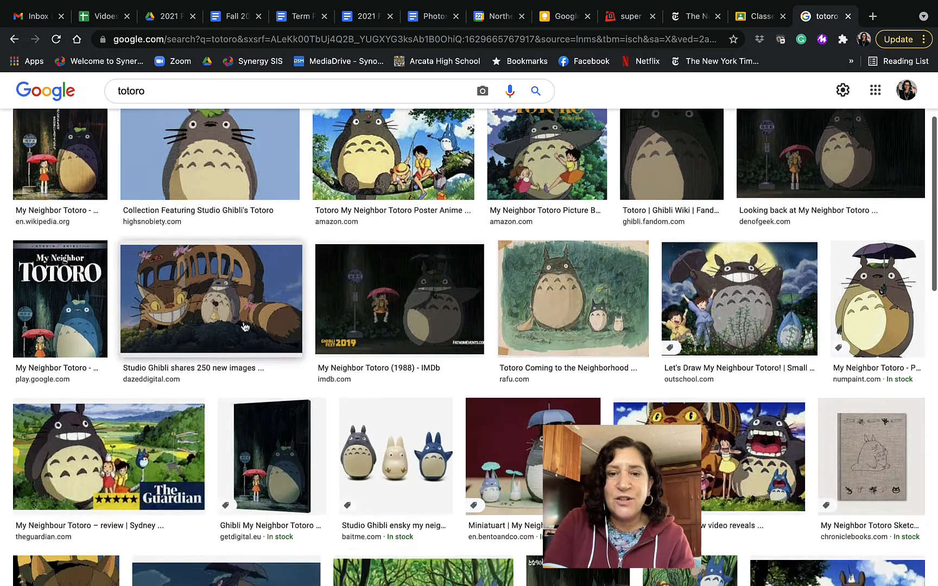
scroll(244, 326, down, 6)
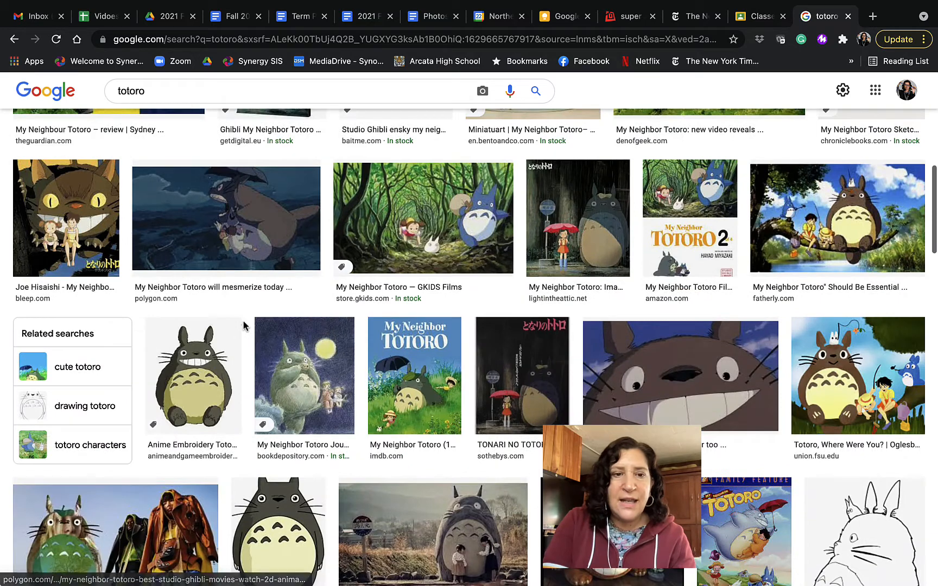
click(210, 383)
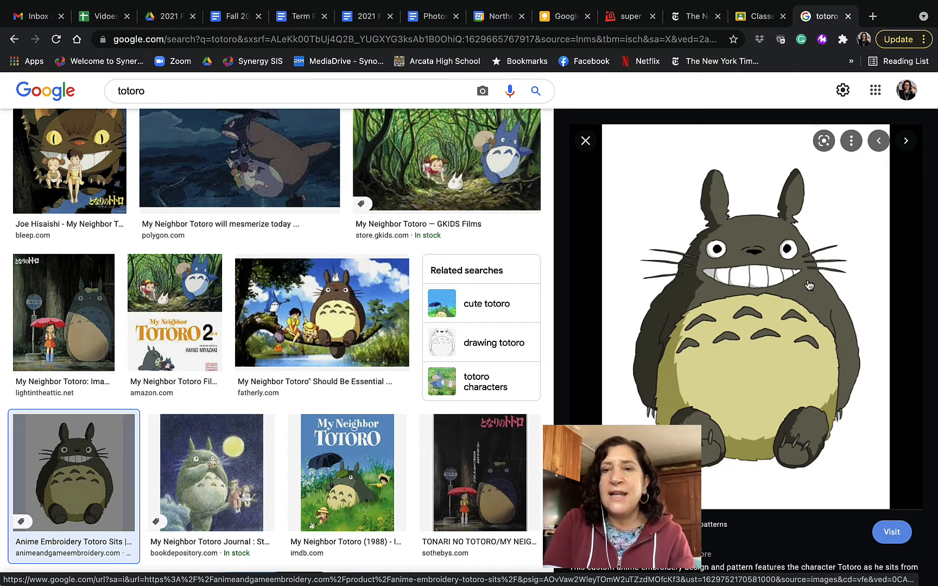
ctrl+click(755, 425)
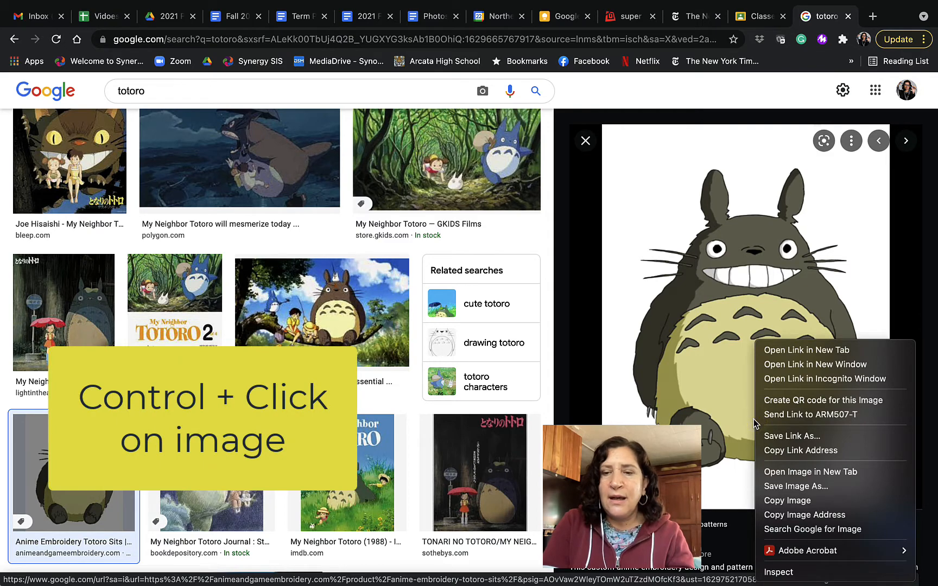
click(787, 501)
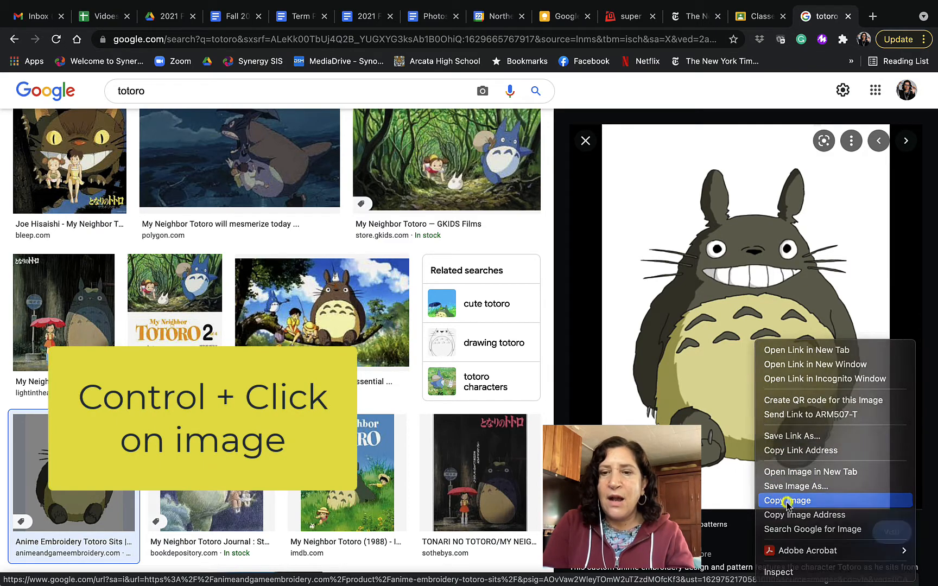
Switch back to Photoshop and paste the copied Totoro image into IMG_4750.JPG.
mouse_move(616, 585)
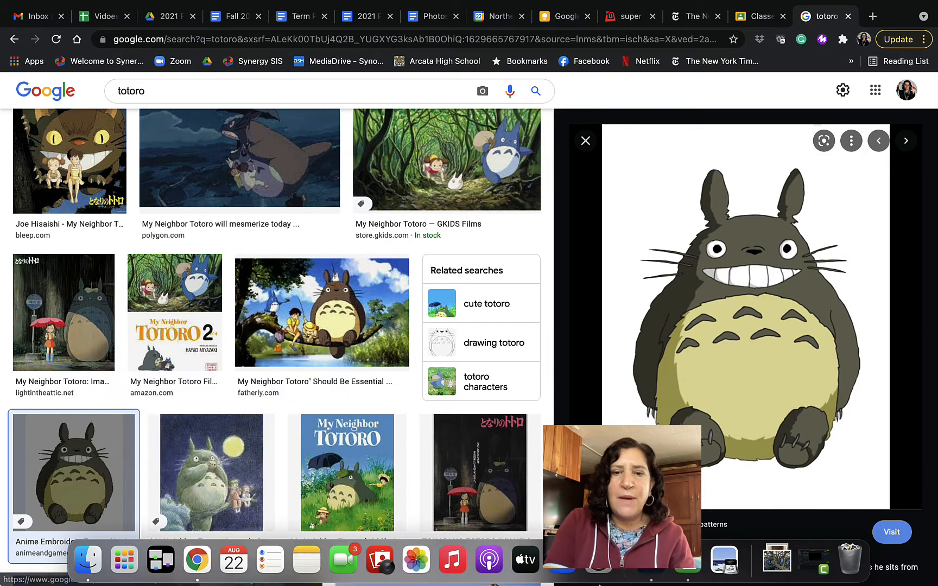
click(648, 561)
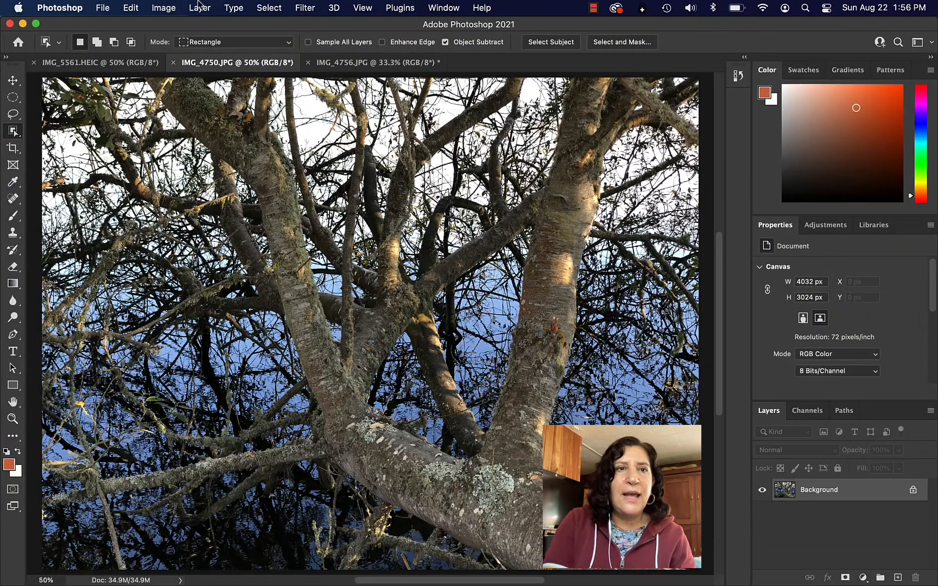
click(130, 8)
click(151, 121)
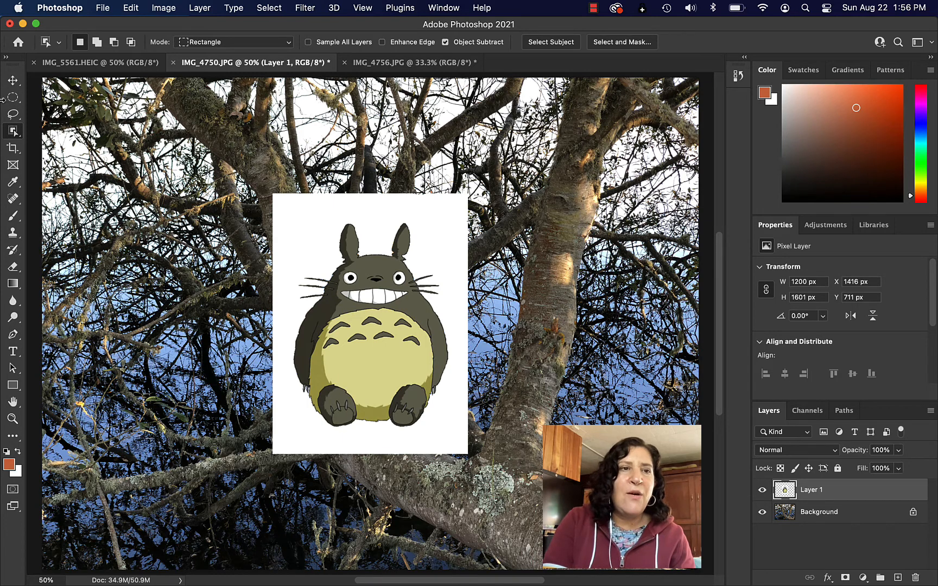
Cut out the Totoro figure with Object Selection by inverting the selection and deleting its white background.
click(14, 131)
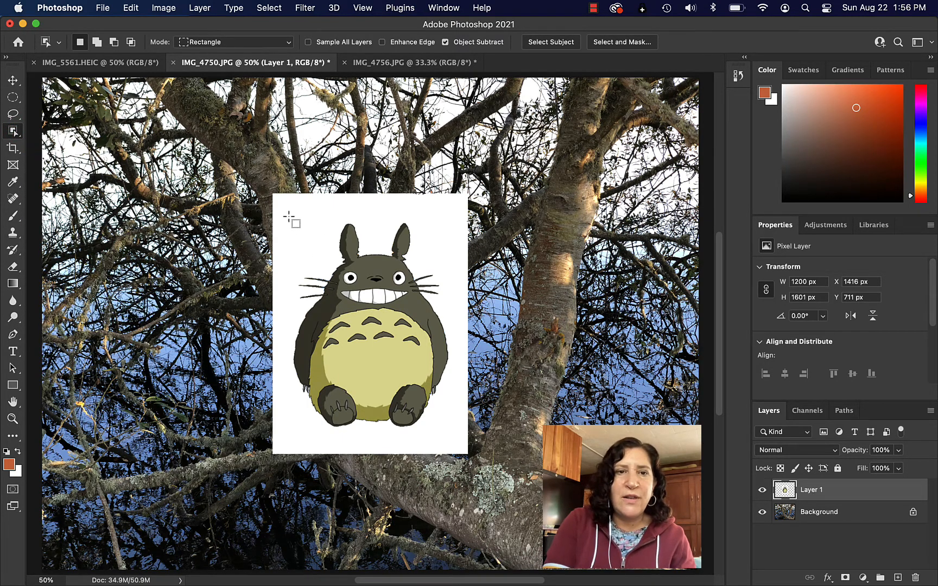
drag(286, 212, 458, 434)
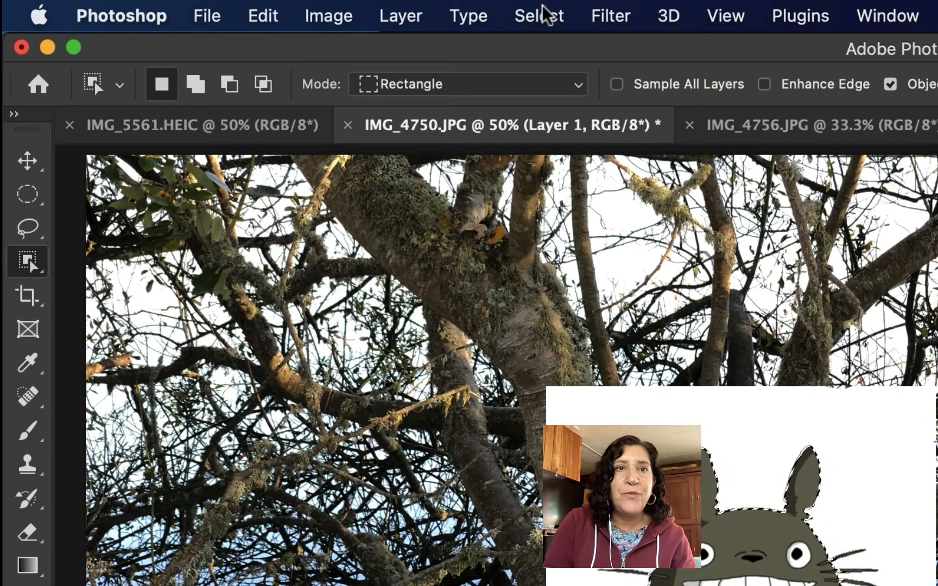
click(543, 7)
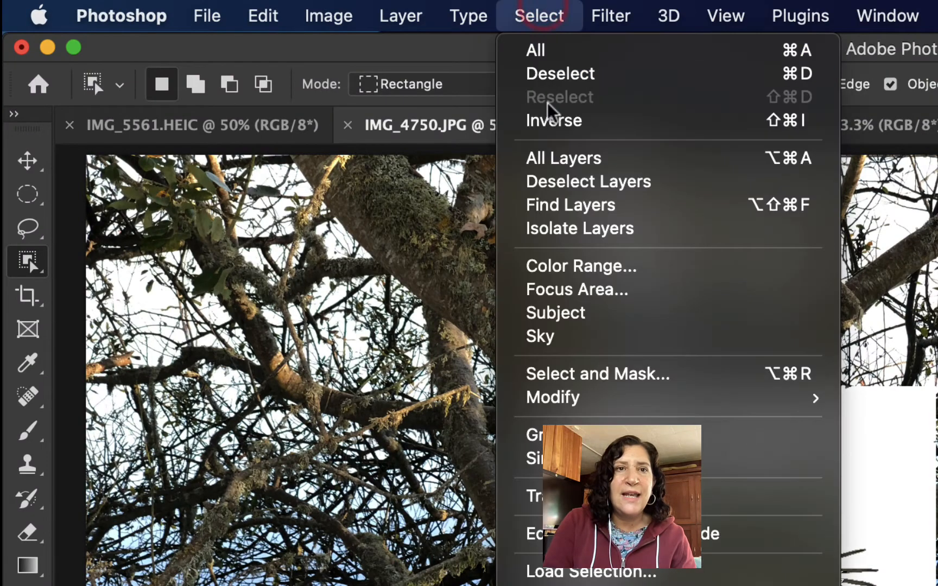
click(550, 119)
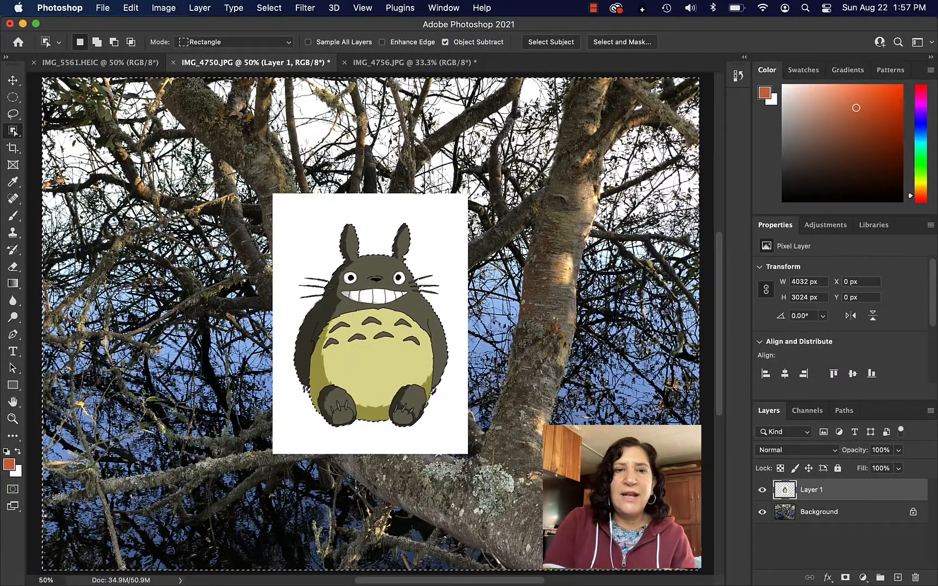
key(Delete)
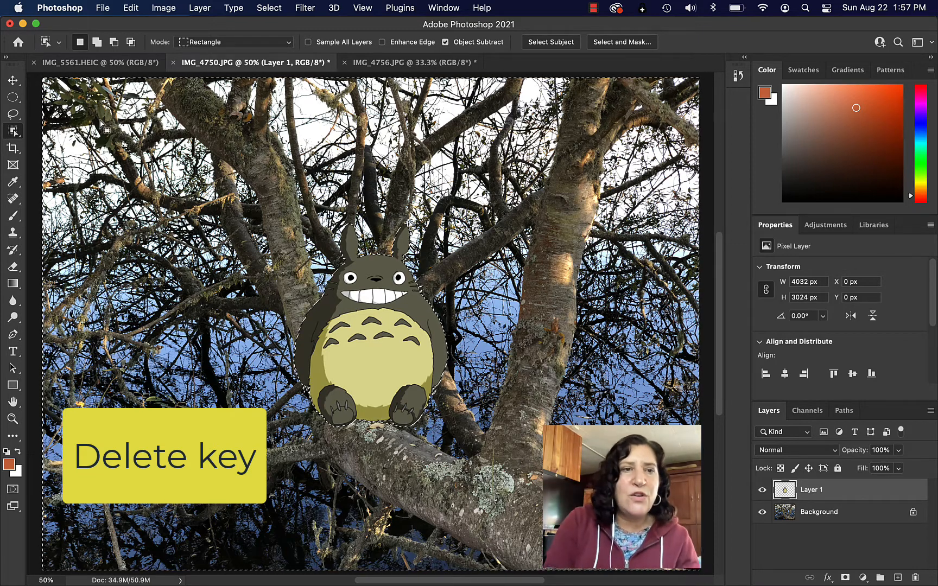
Deselect, then move the Totoro figure onto the thick tree branch, to about X 1613 px, Y 1007 px.
click(12, 79)
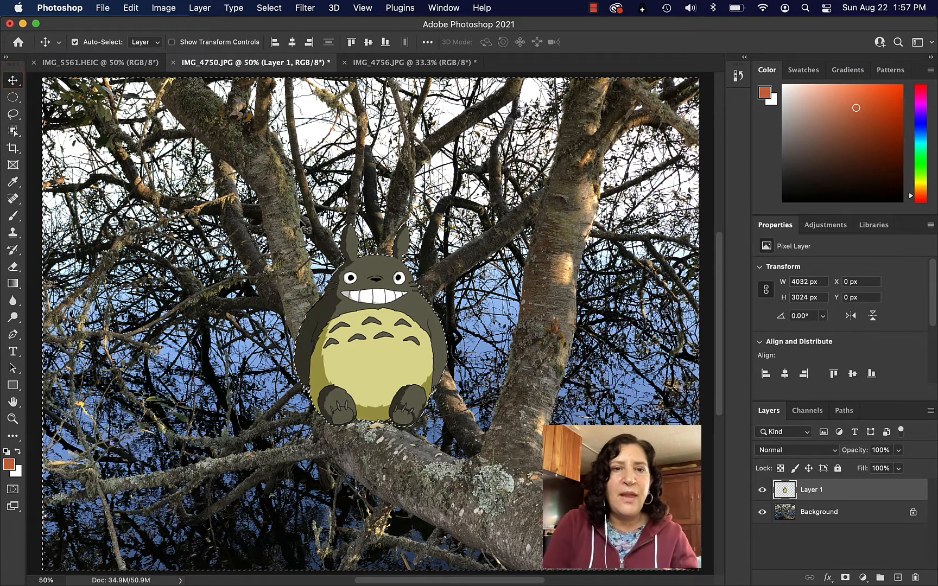
click(269, 7)
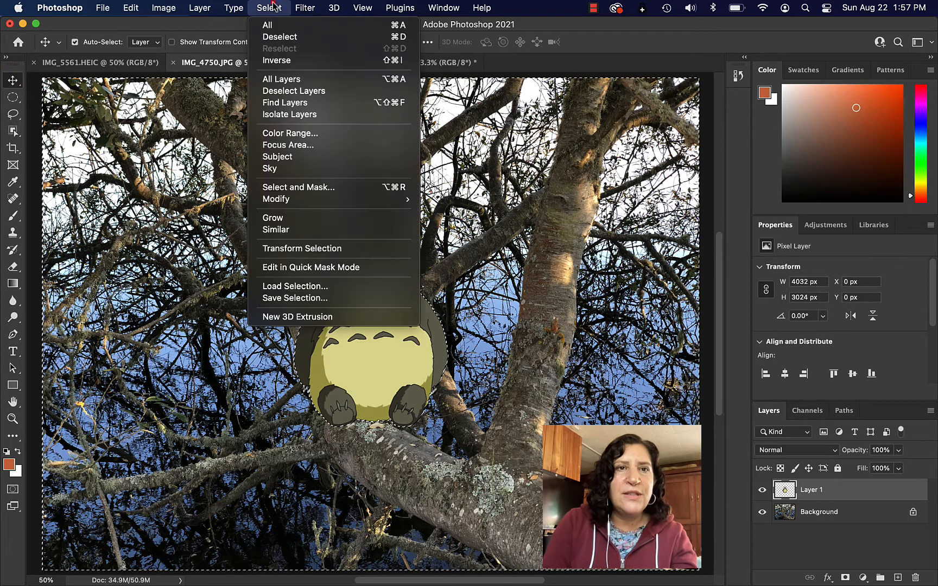
click(279, 36)
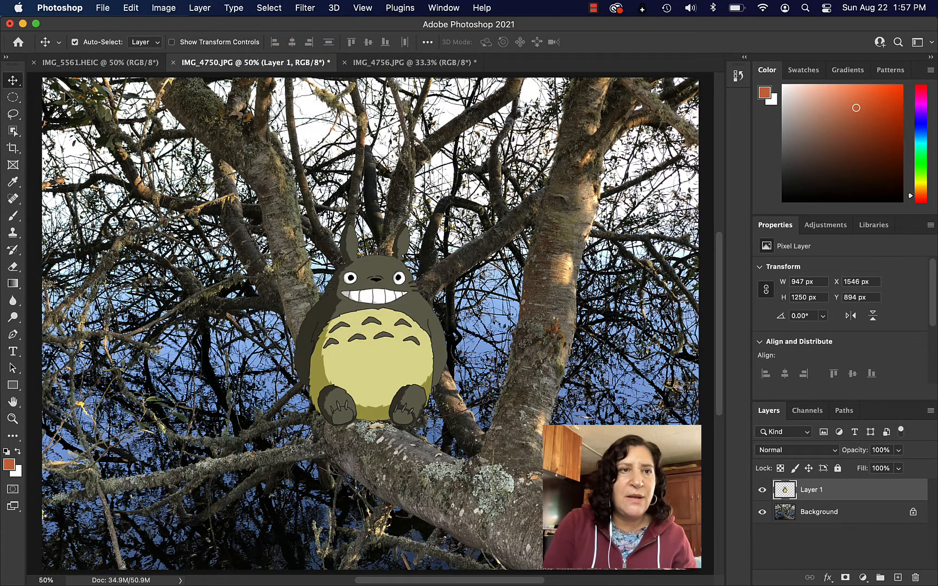
drag(365, 341, 374, 374)
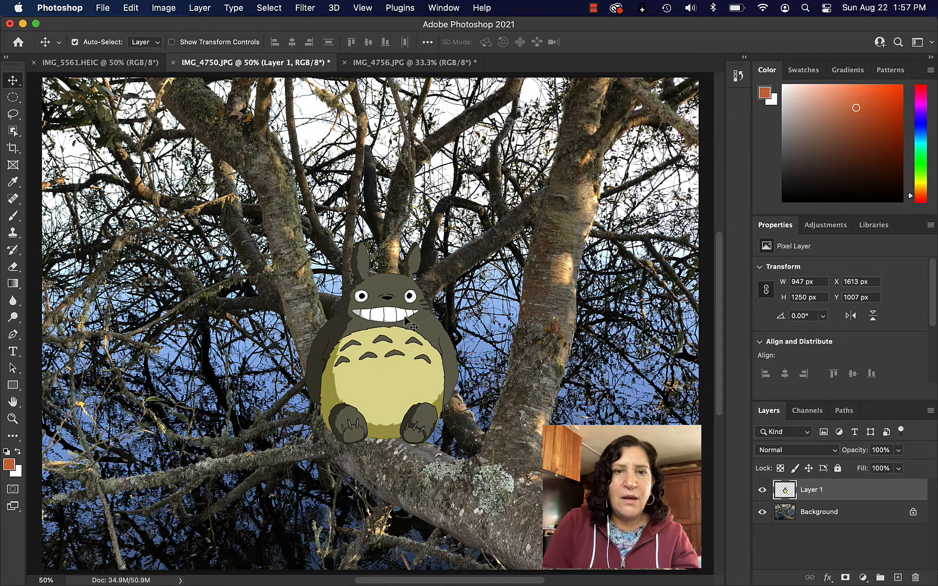
Scale the Totoro figure up proportionally to 1319 by 1741 px and reposition it on the branch at X 1798 px, Y 688 px.
click(172, 42)
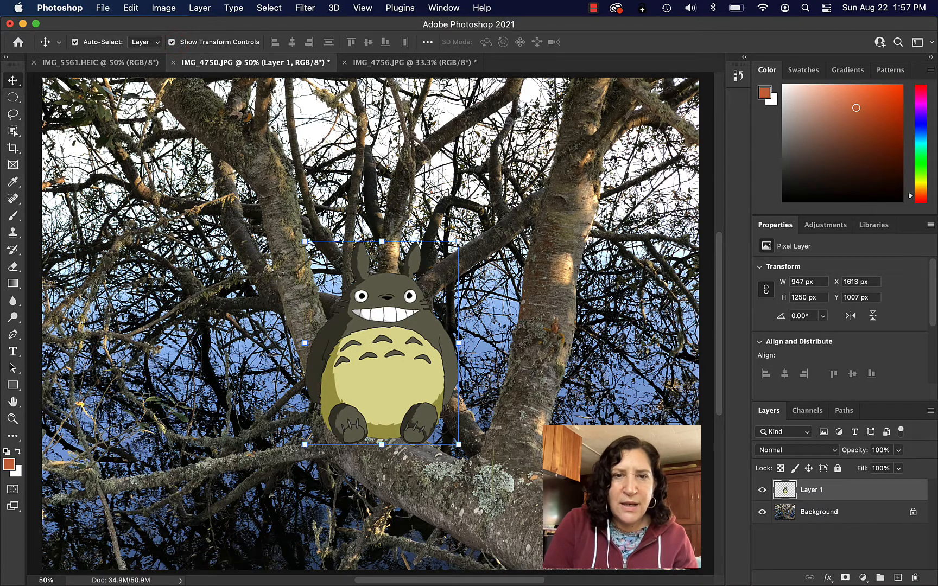
drag(459, 241, 518, 158)
drag(468, 267, 497, 294)
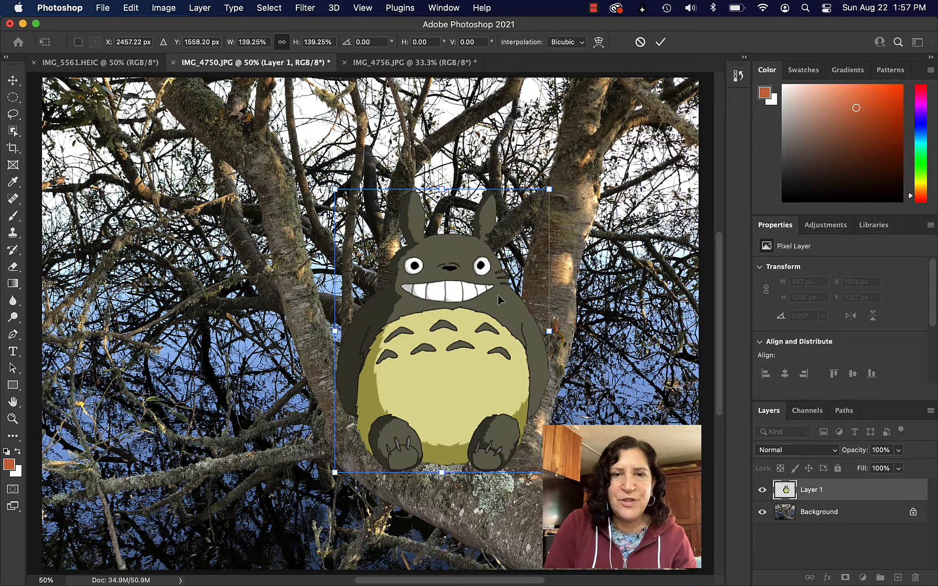
click(660, 42)
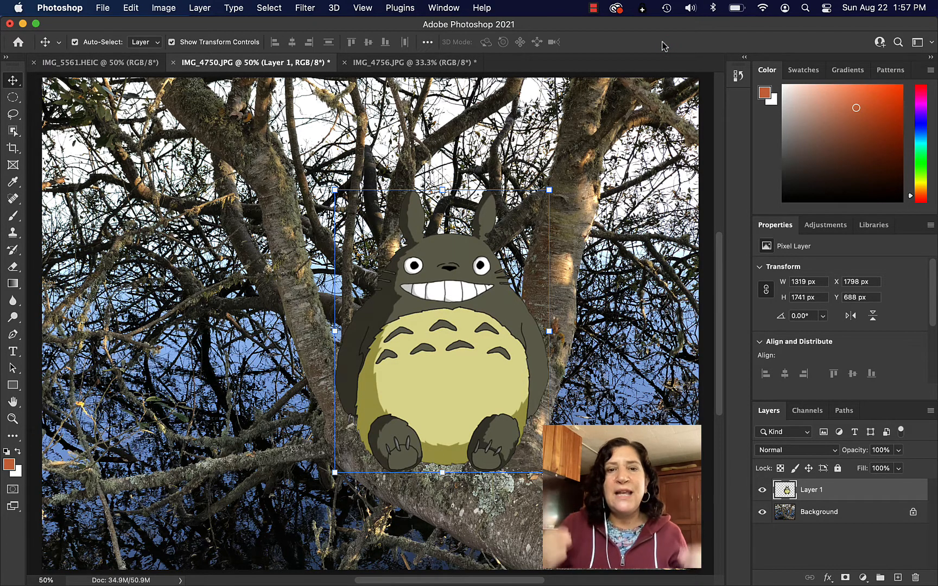
click(172, 42)
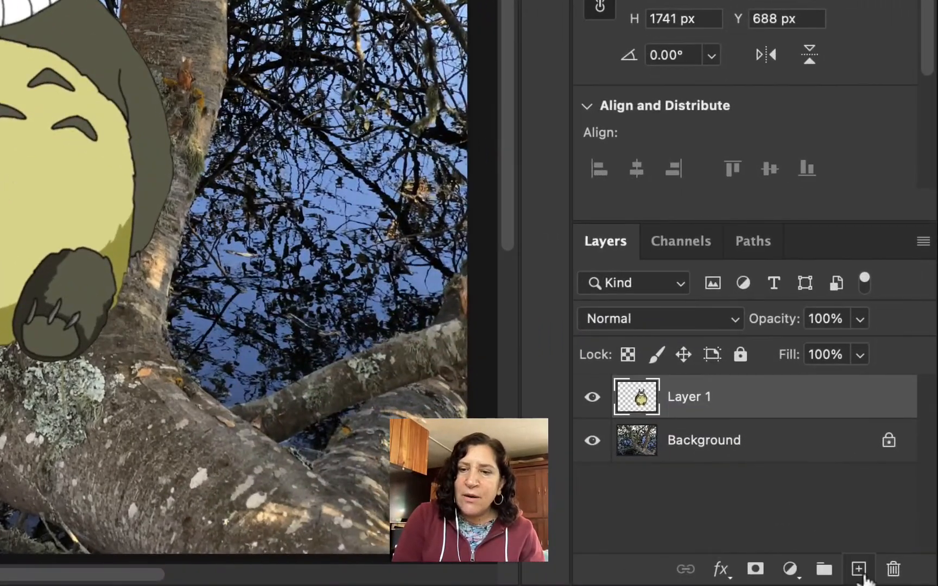
Add a new empty layer and place it between the Totoro layer and the Background.
click(898, 577)
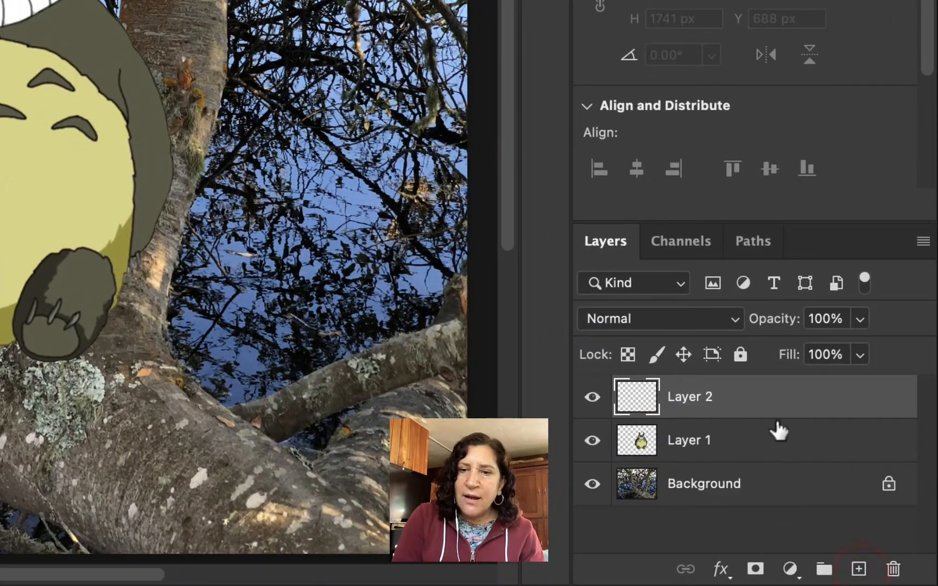
drag(772, 406, 773, 456)
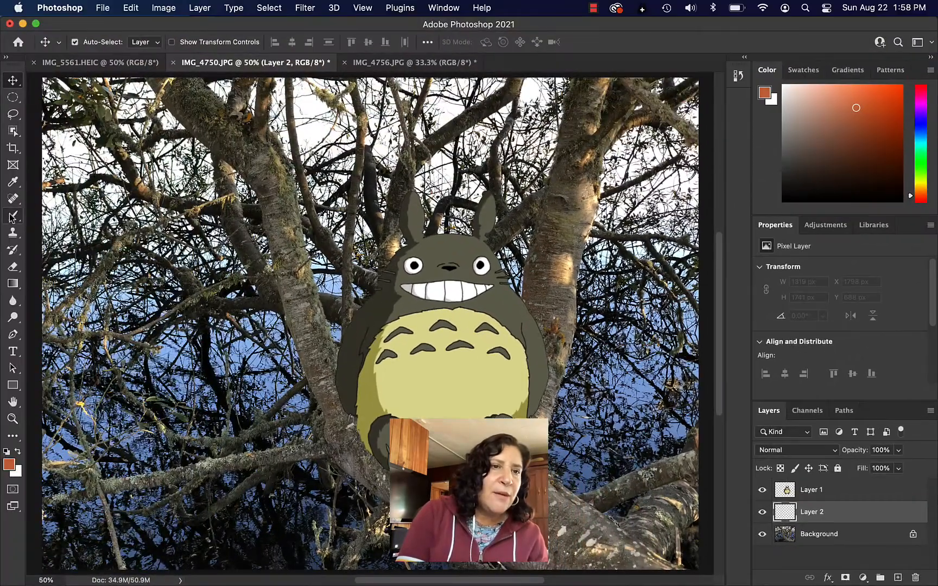
Set up the Brush tool with 27% hardness and the dark foreground color 262322.
click(11, 216)
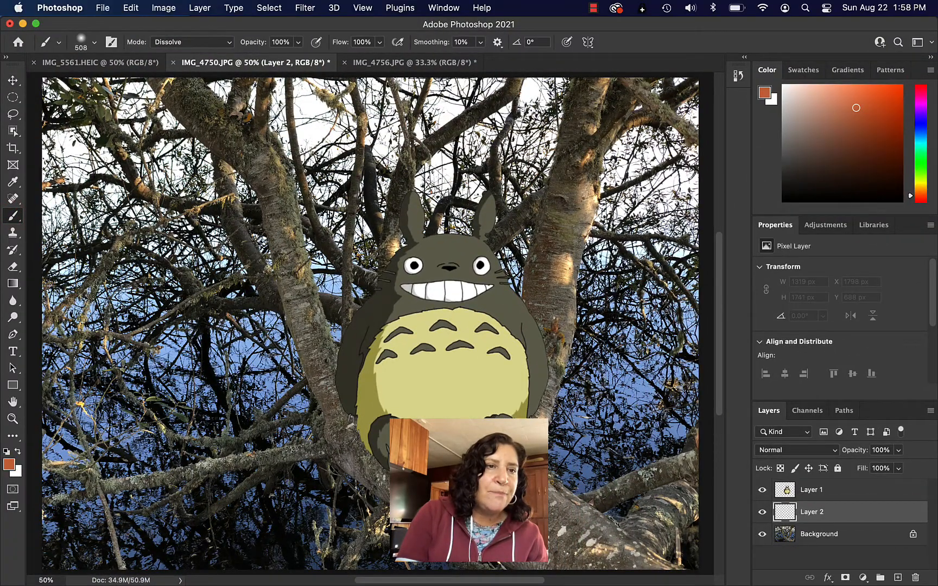
click(93, 44)
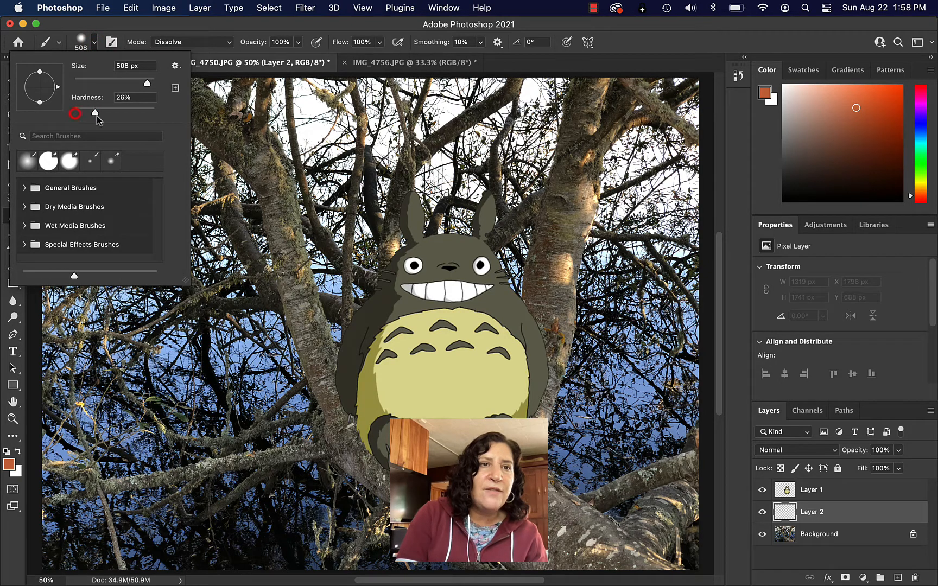
drag(91, 115, 96, 116)
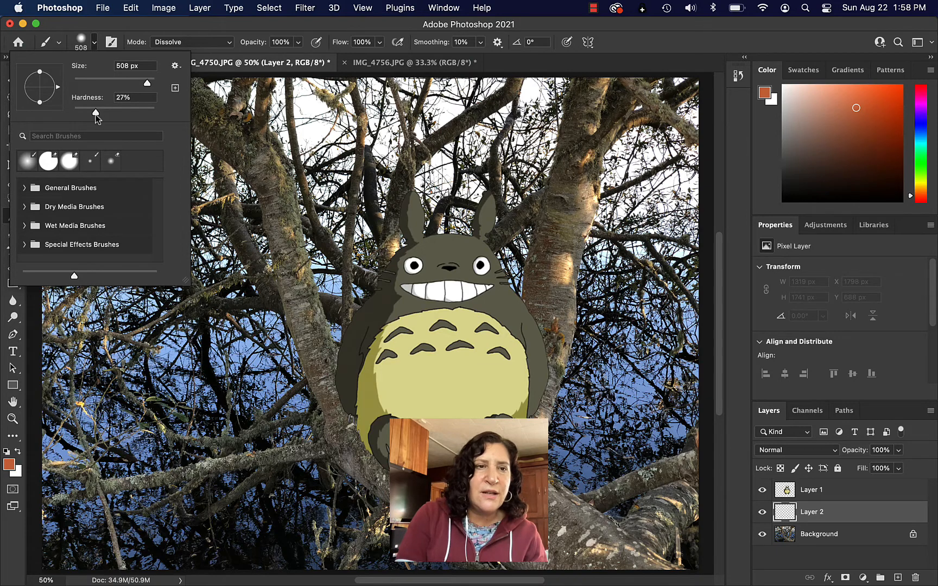
click(8, 465)
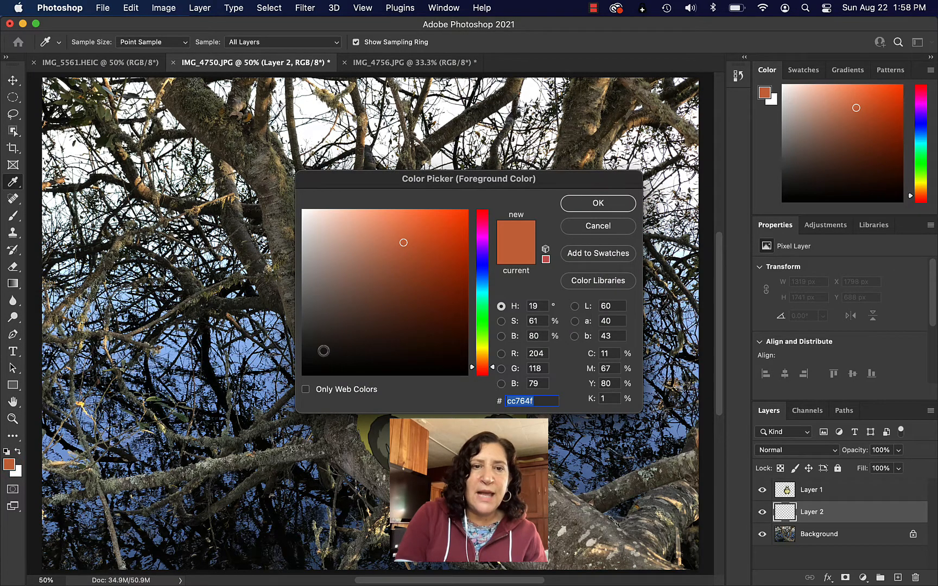
click(320, 350)
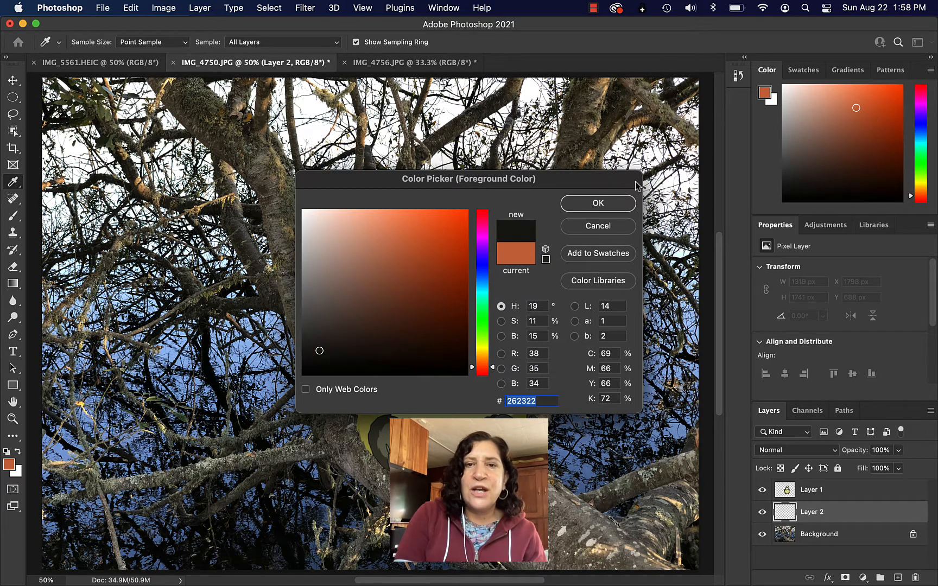
click(621, 203)
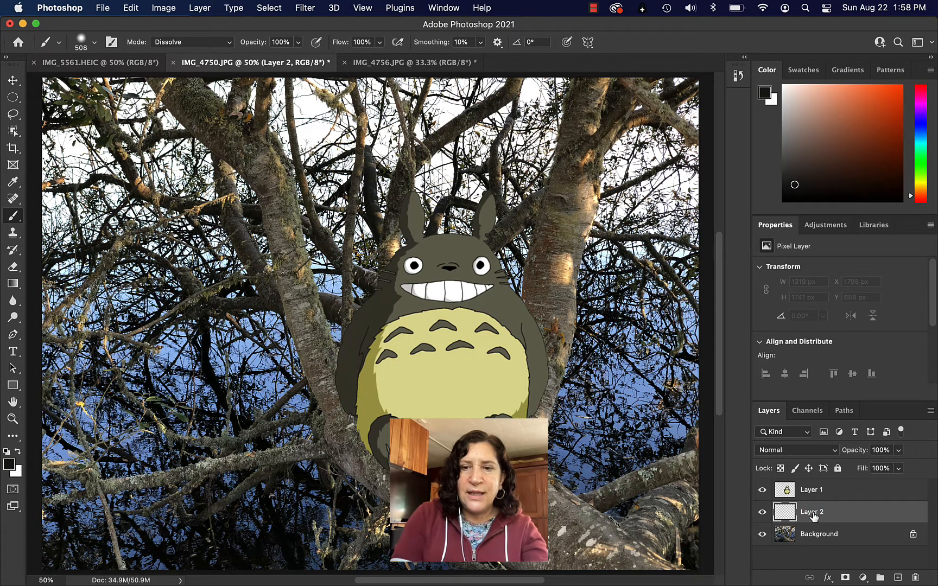
Rename the new empty layer as shadow.
text(s)
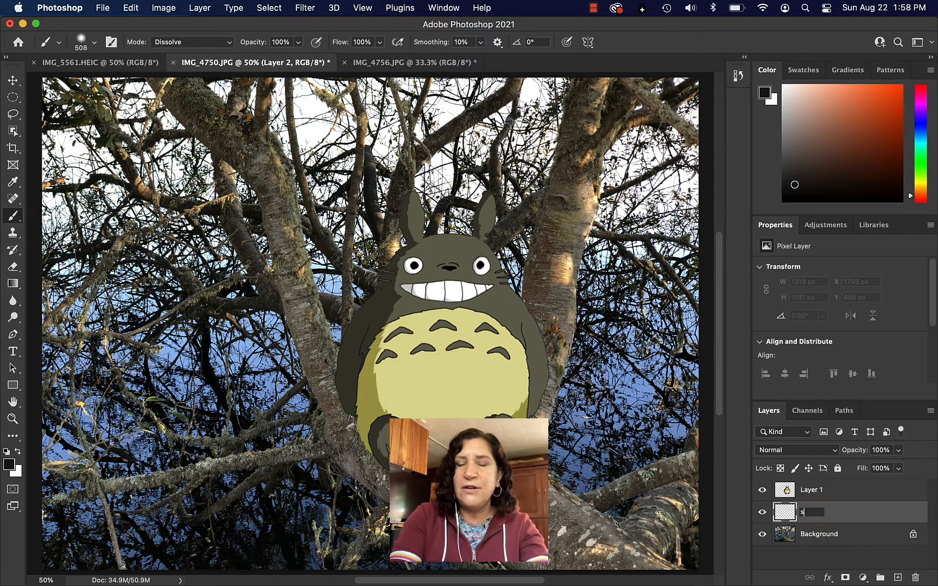
text(hadow)
key(Return)
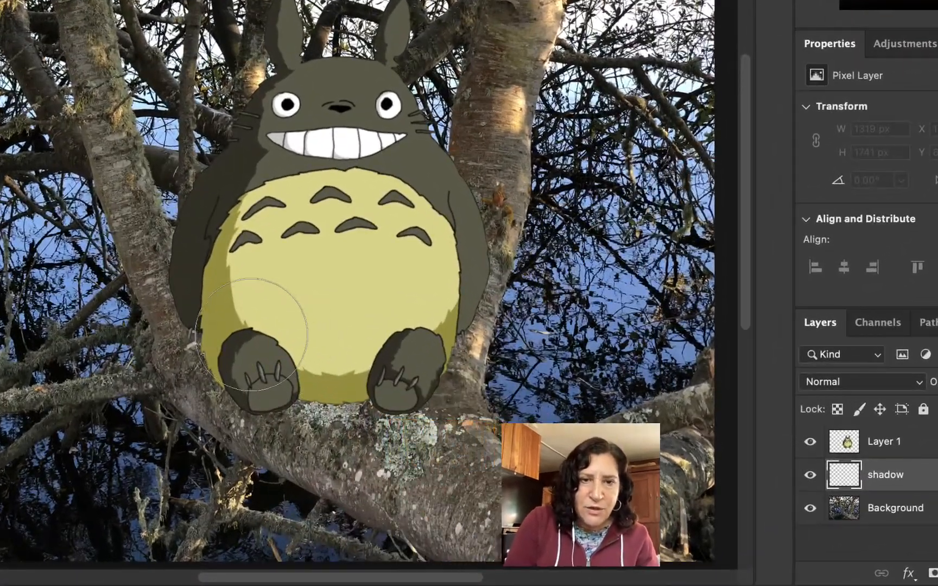
Paint a soft dark shadow on the shadow layer behind Totoro's left-hand foot, where it rests on the branch.
click(385, 416)
click(251, 335)
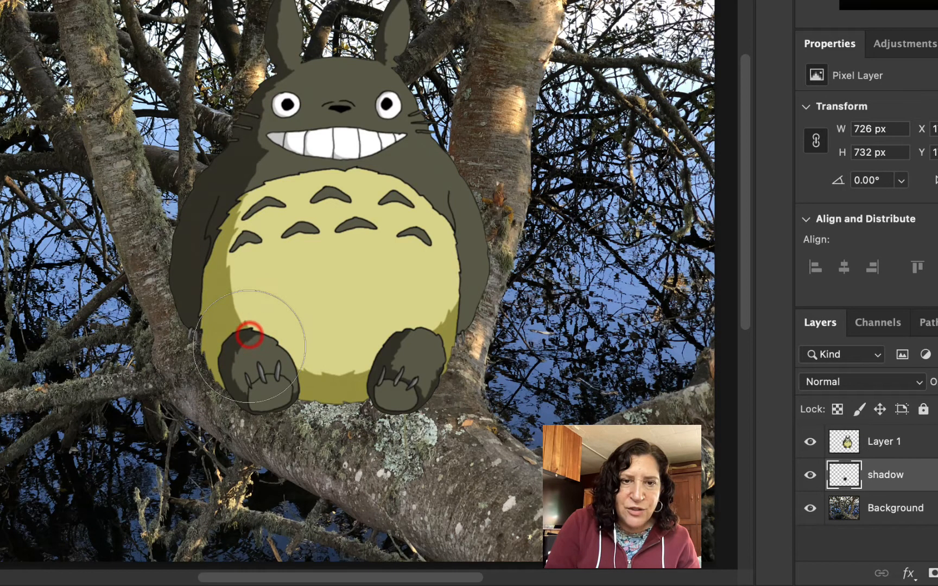
click(249, 346)
click(247, 347)
click(255, 356)
click(259, 359)
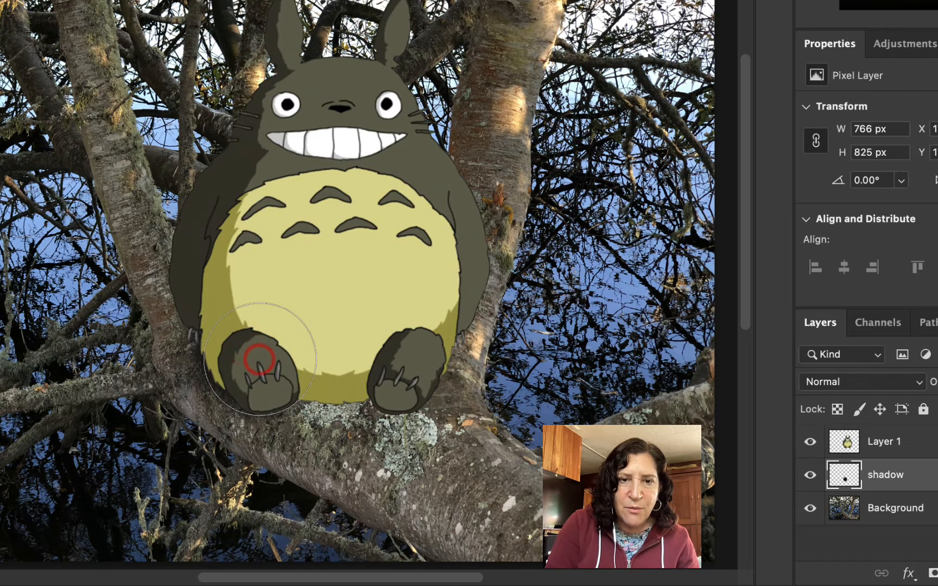
click(281, 353)
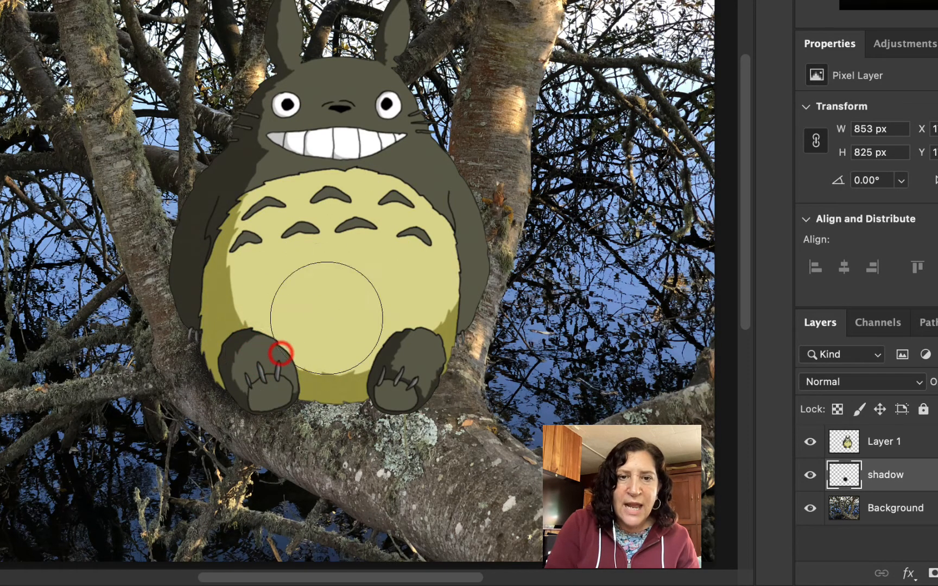
Reduce the brush size and extend the shadow along the branch beneath Totoro's left-hand foot and body.
key(bracketright)
key(bracketright)
key(bracketright)
key(bracketleft)
key(bracketleft)
key(bracketleft)
key(bracketleft)
key(bracketleft)
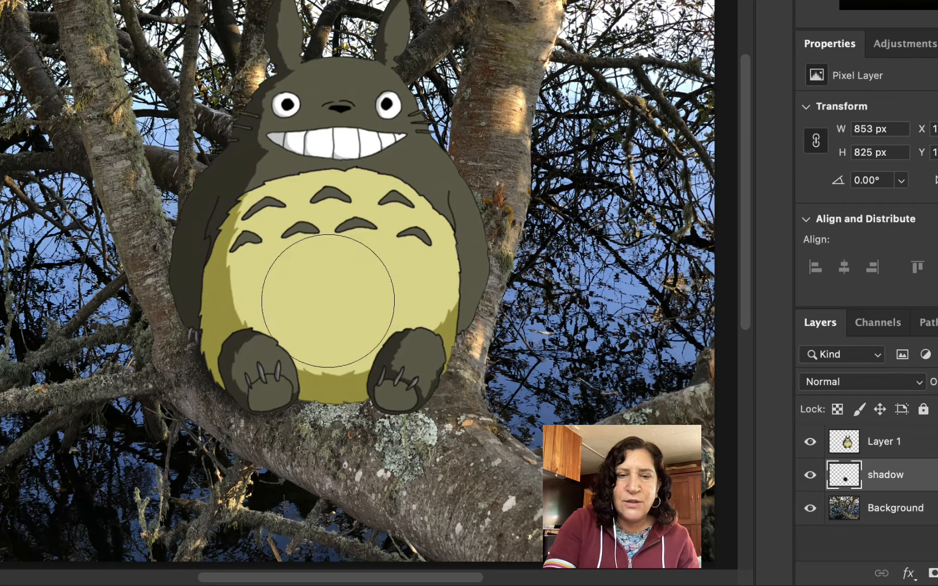
mouse_move(253, 389)
mouse_down()
mouse_move(395, 388)
mouse_move(421, 360)
mouse_move(359, 391)
mouse_move(315, 395)
mouse_move(242, 380)
mouse_up()
click(227, 364)
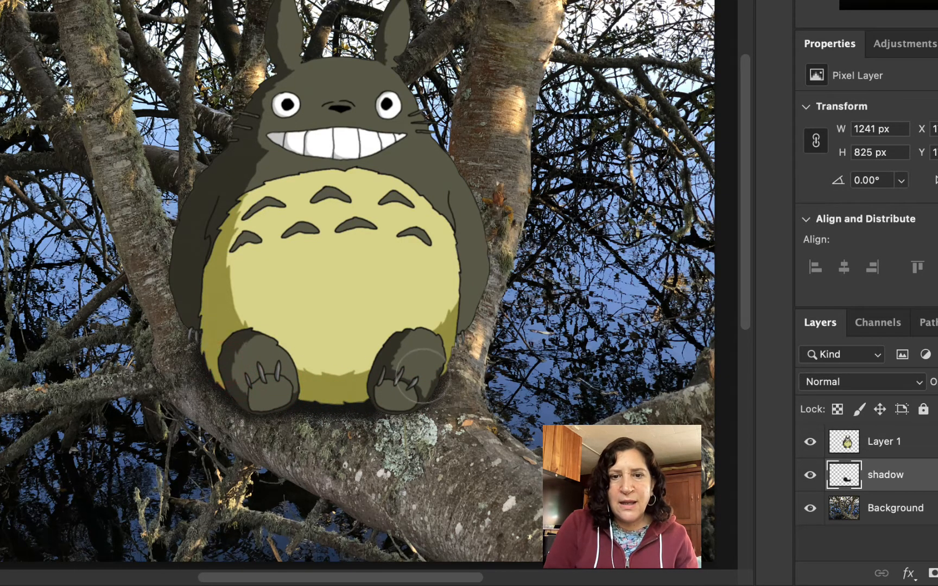
Paint more shadow around Totoro's right-hand foot and touch it up under the left-hand foot.
click(420, 372)
mouse_move(419, 372)
mouse_down()
mouse_move(412, 371)
mouse_move(418, 360)
mouse_move(423, 376)
mouse_move(398, 386)
mouse_move(339, 377)
mouse_move(262, 394)
mouse_move(226, 360)
mouse_move(440, 359)
mouse_move(418, 395)
mouse_move(391, 389)
mouse_move(411, 397)
mouse_up()
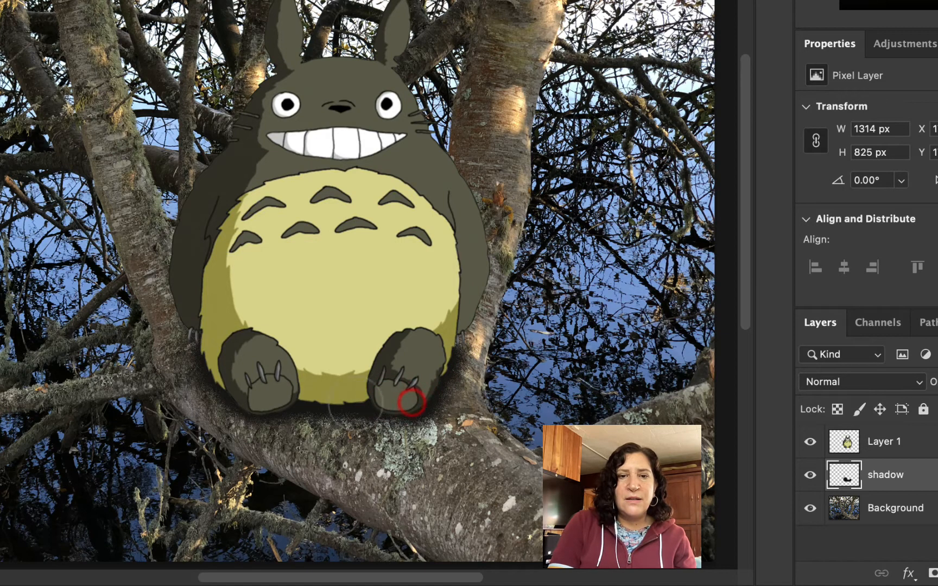
drag(269, 393, 253, 399)
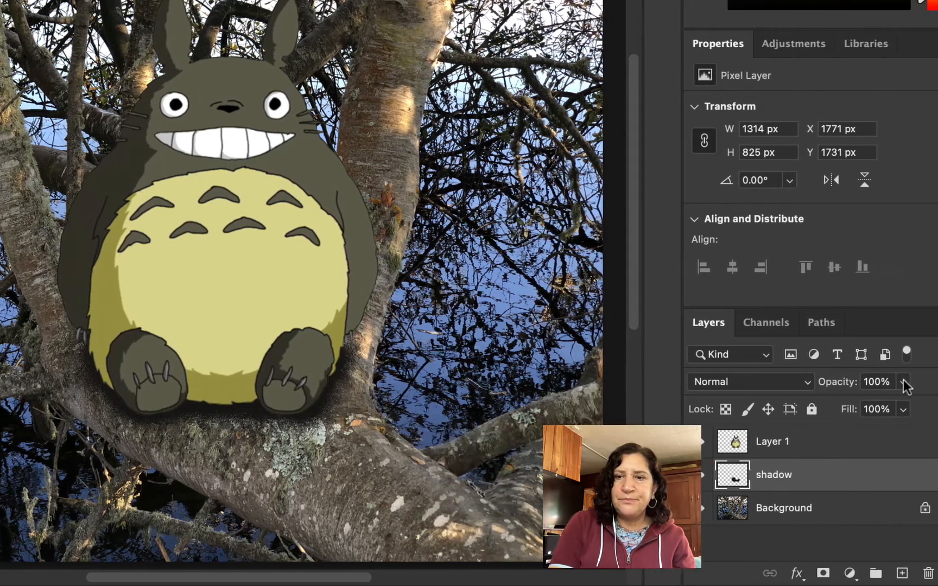
Lower the opacity of the shadow layer to about 77%.
click(878, 381)
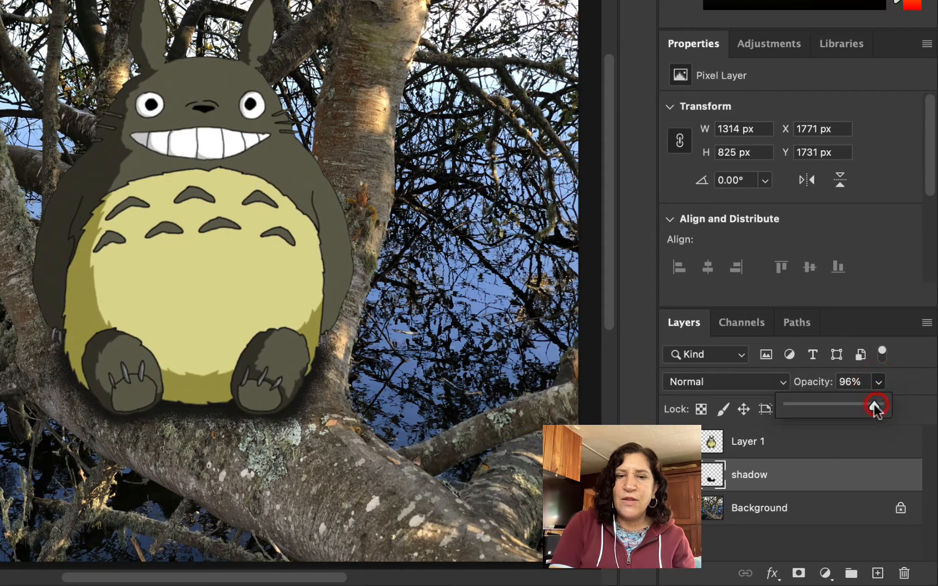
drag(874, 404, 864, 405)
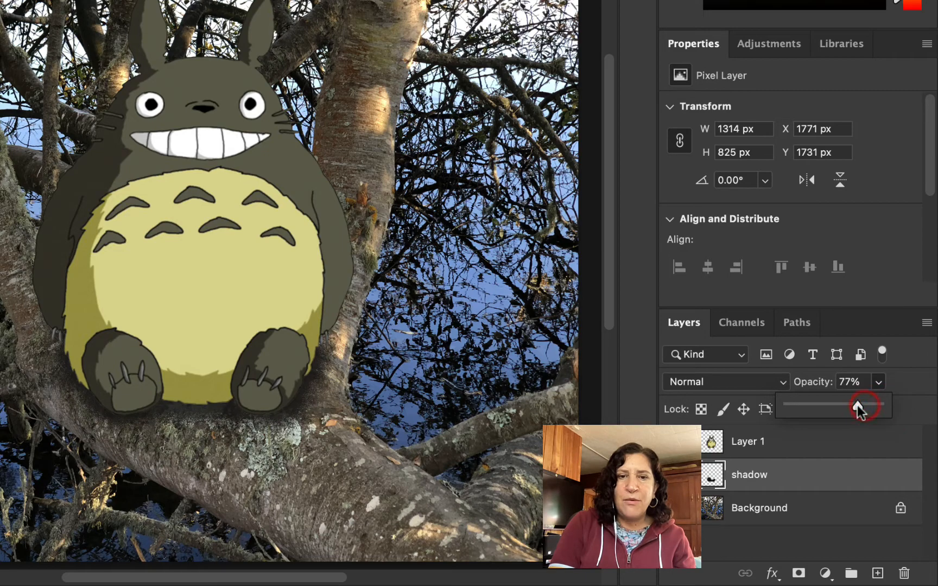